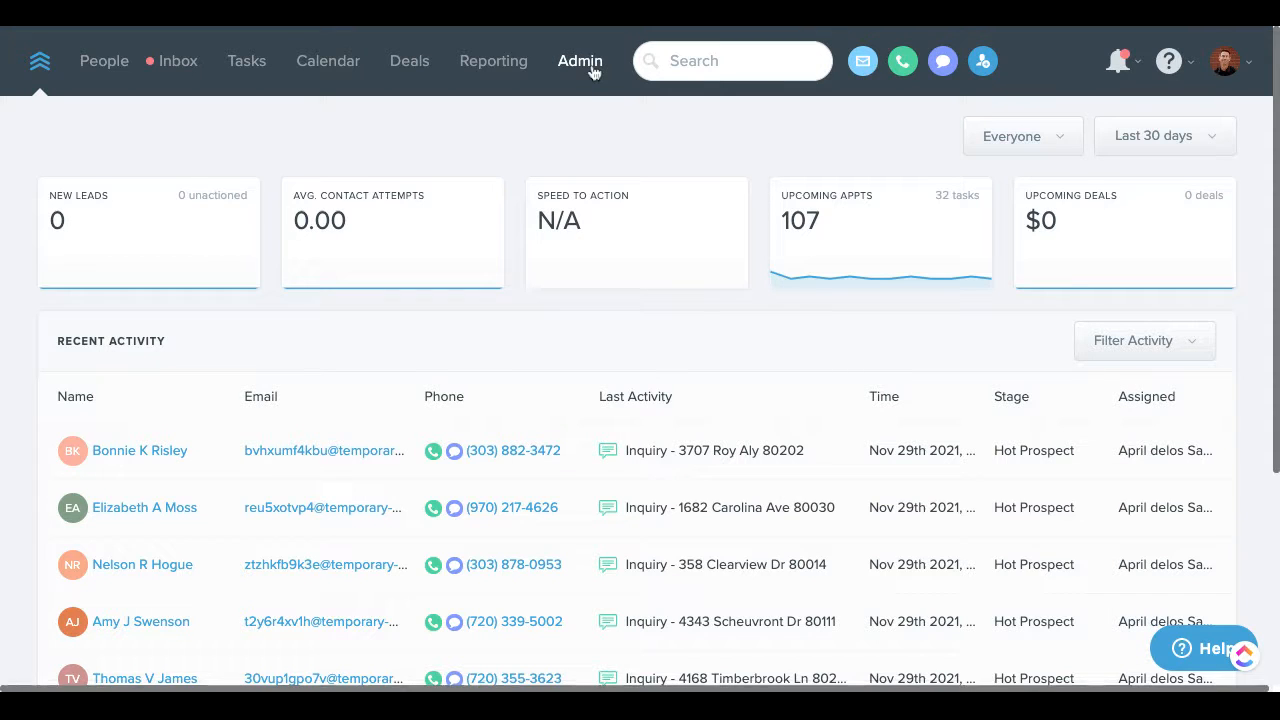
- Open the list of lead distribution groups in the admin settings
click(580, 61)
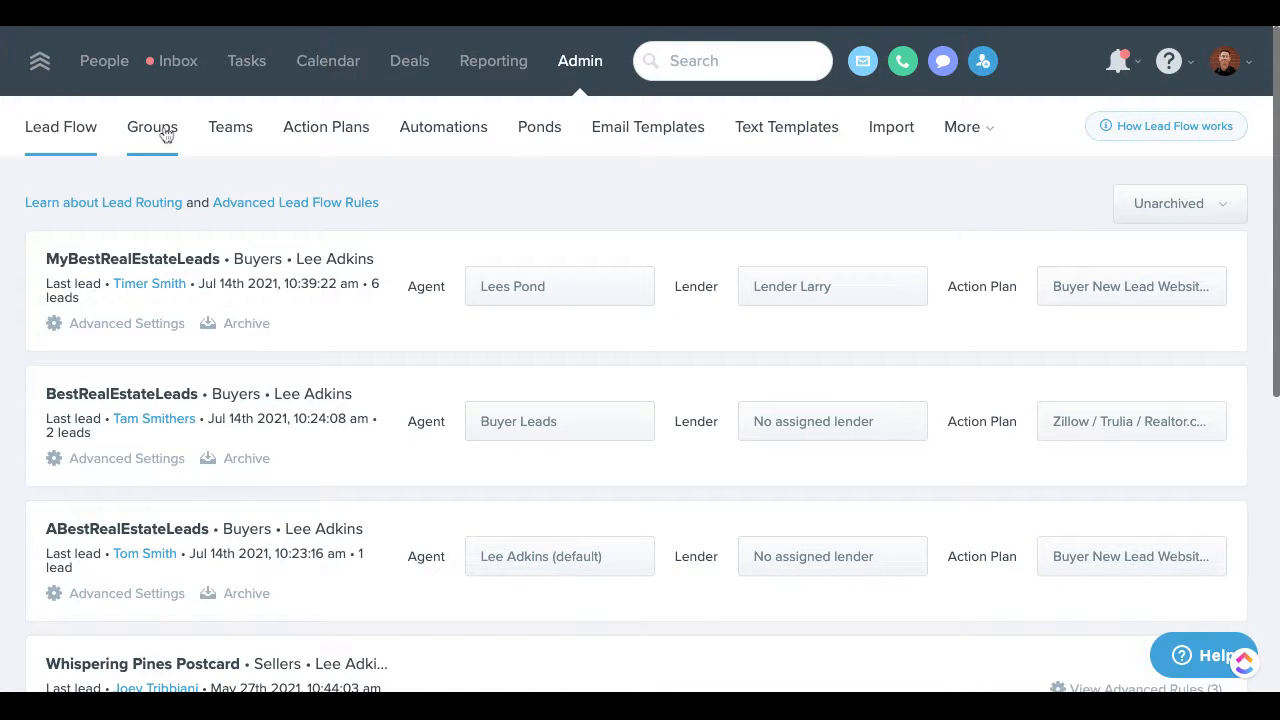
click(166, 135)
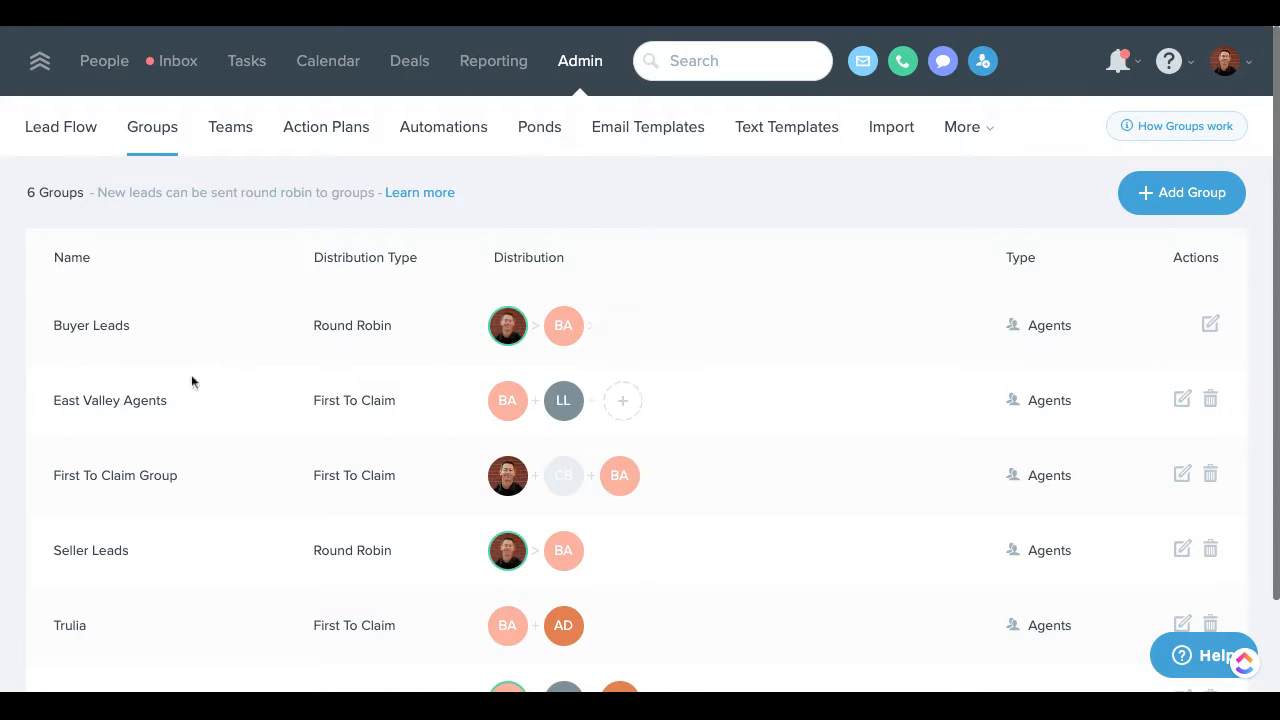
scroll(867, 397, down, 2)
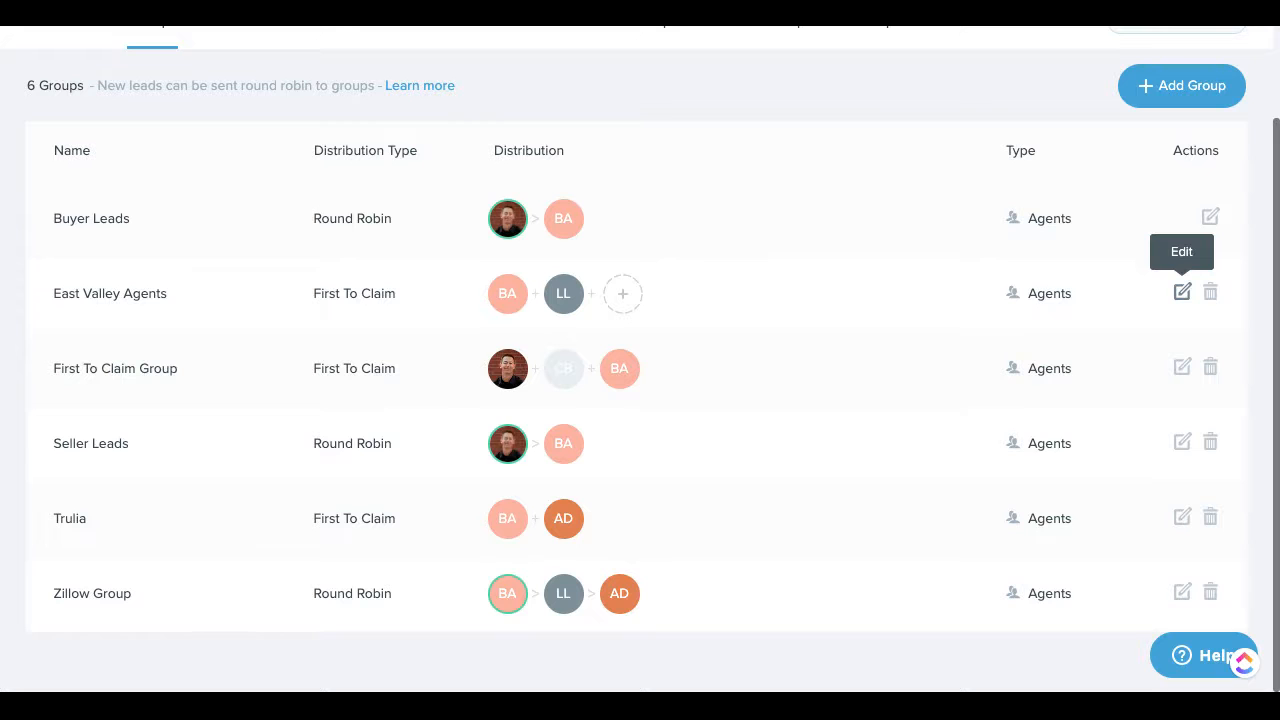
- Open the East Valley Agents group for editing and add the first listed agent as a member
click(1182, 291)
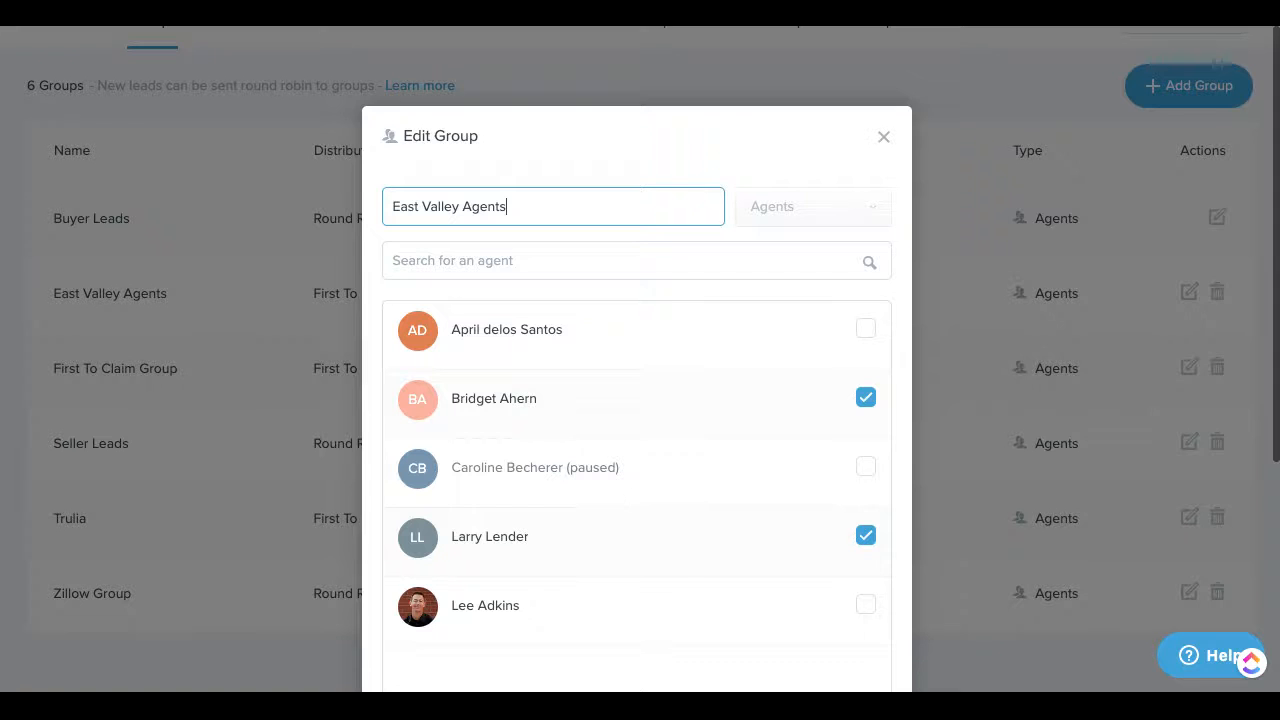
click(677, 266)
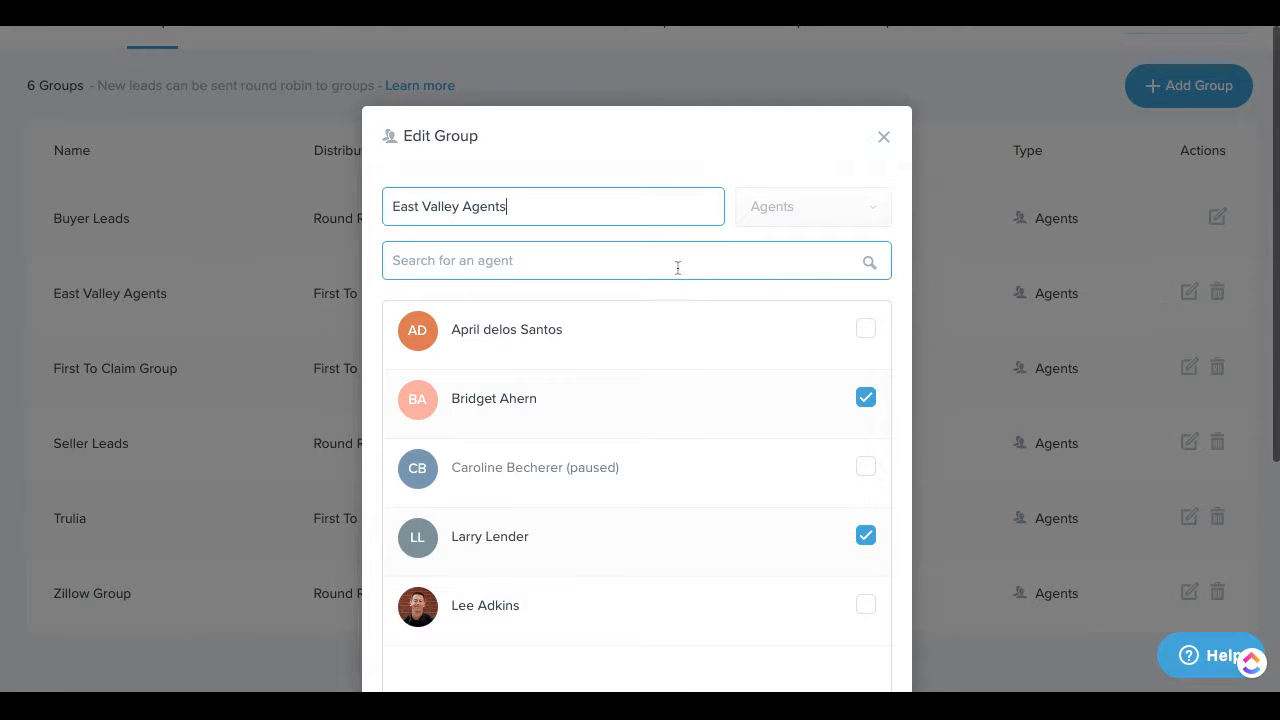
click(516, 204)
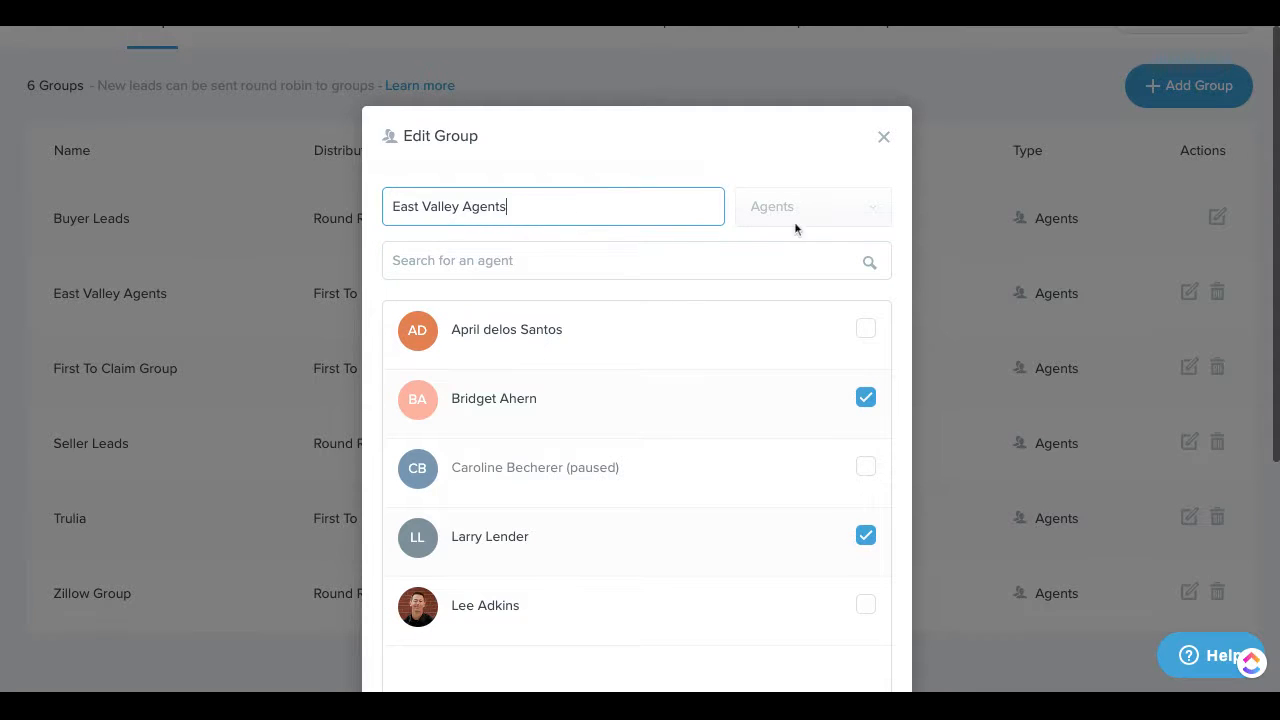
click(646, 270)
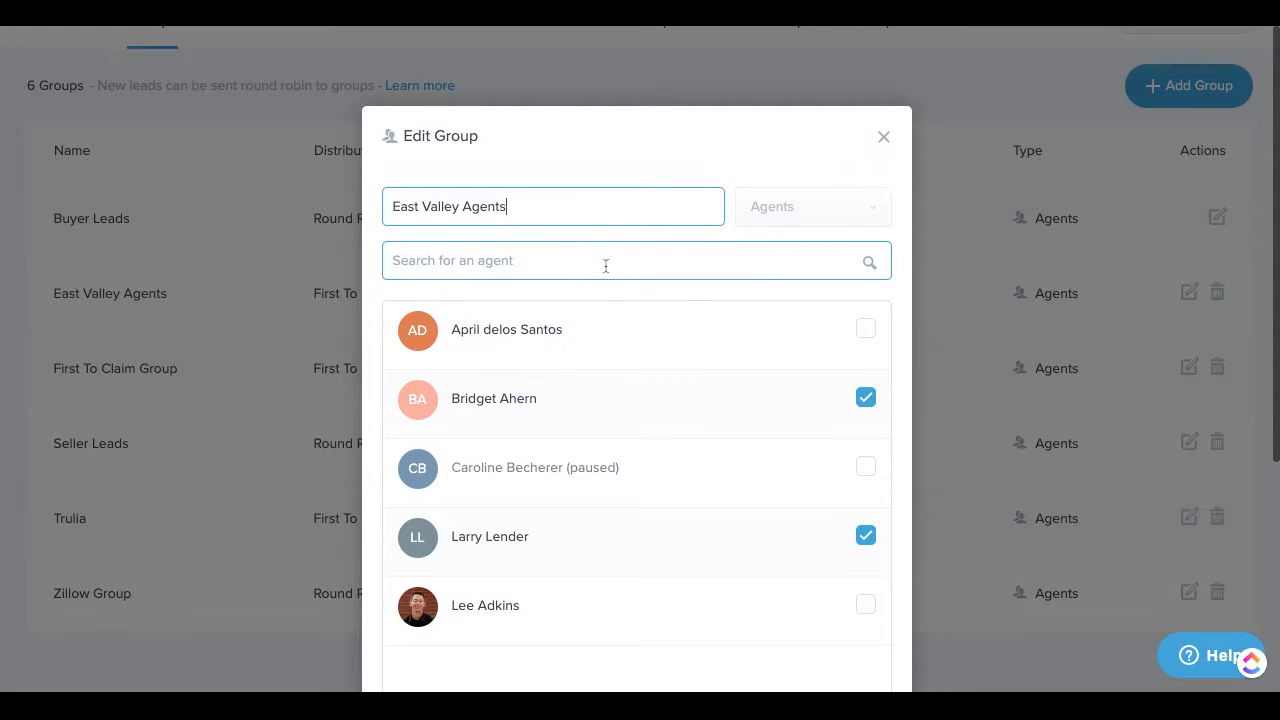
click(866, 329)
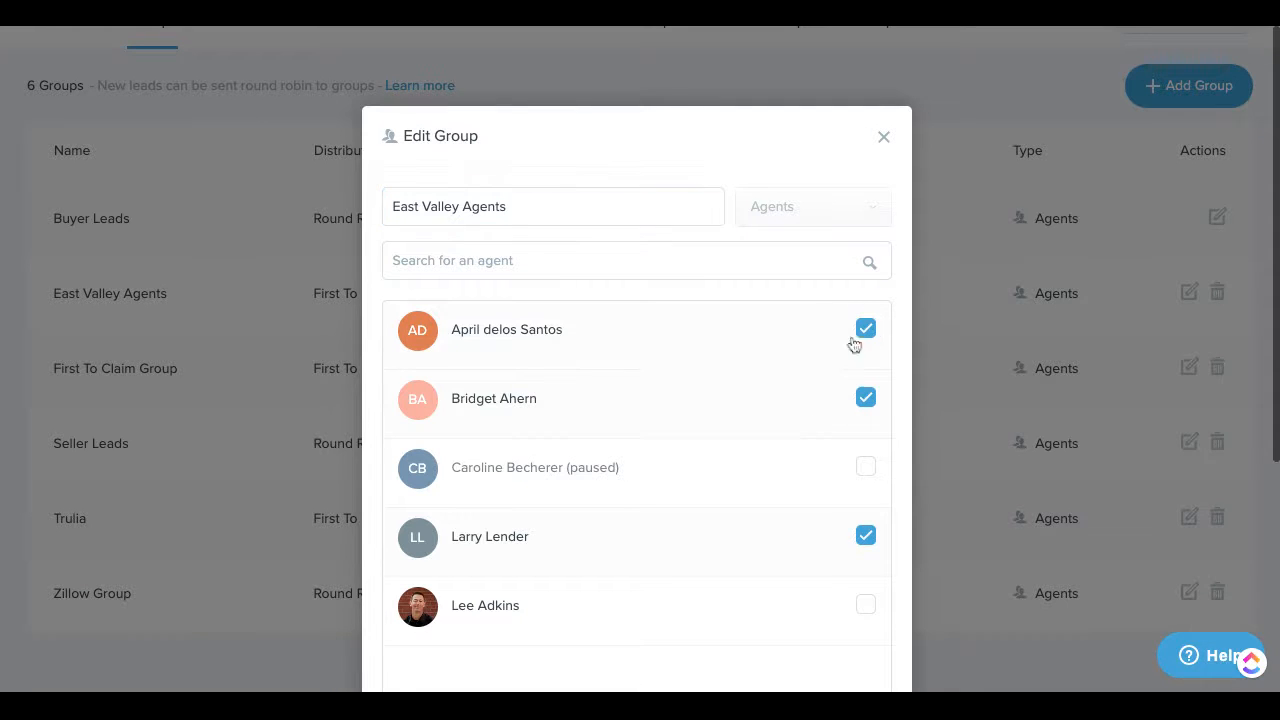
- Examine the group's First to Claim distribution, its claim time limit, and the ponds and groups available as fallback
scroll(751, 377, down, 1)
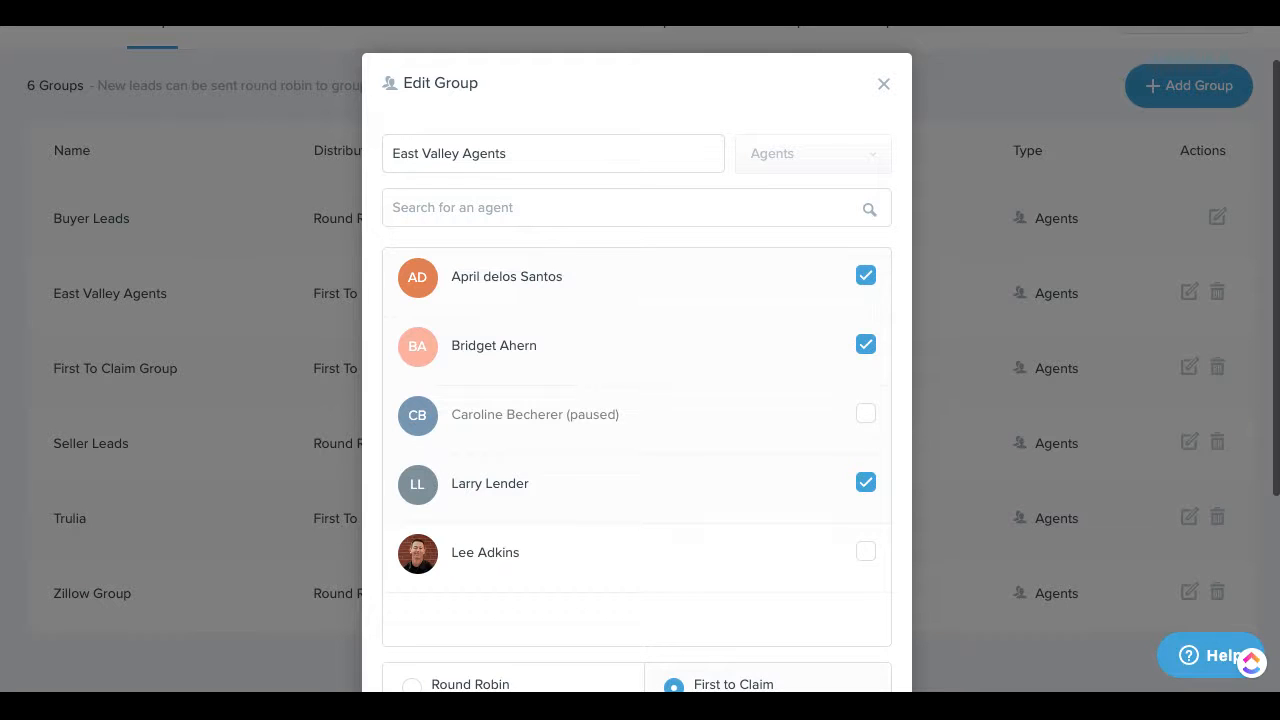
scroll(637, 360, down, 3)
scroll(637, 360, down, 2)
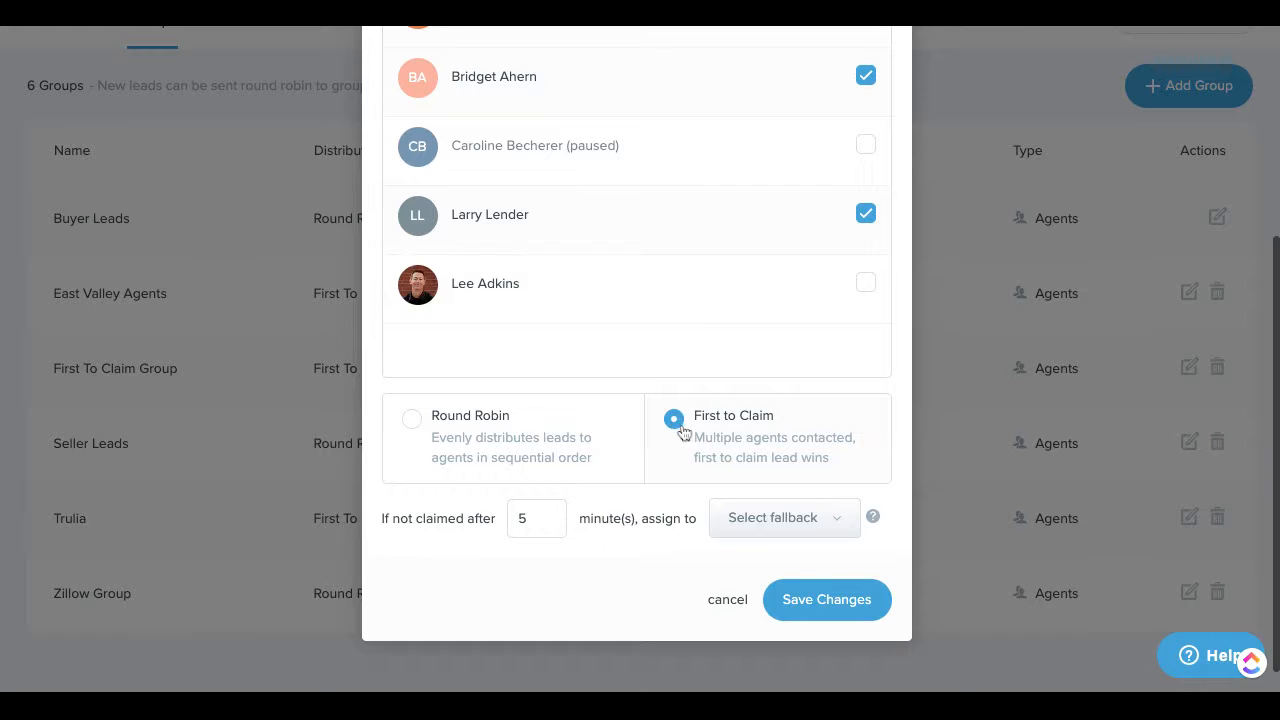
click(532, 518)
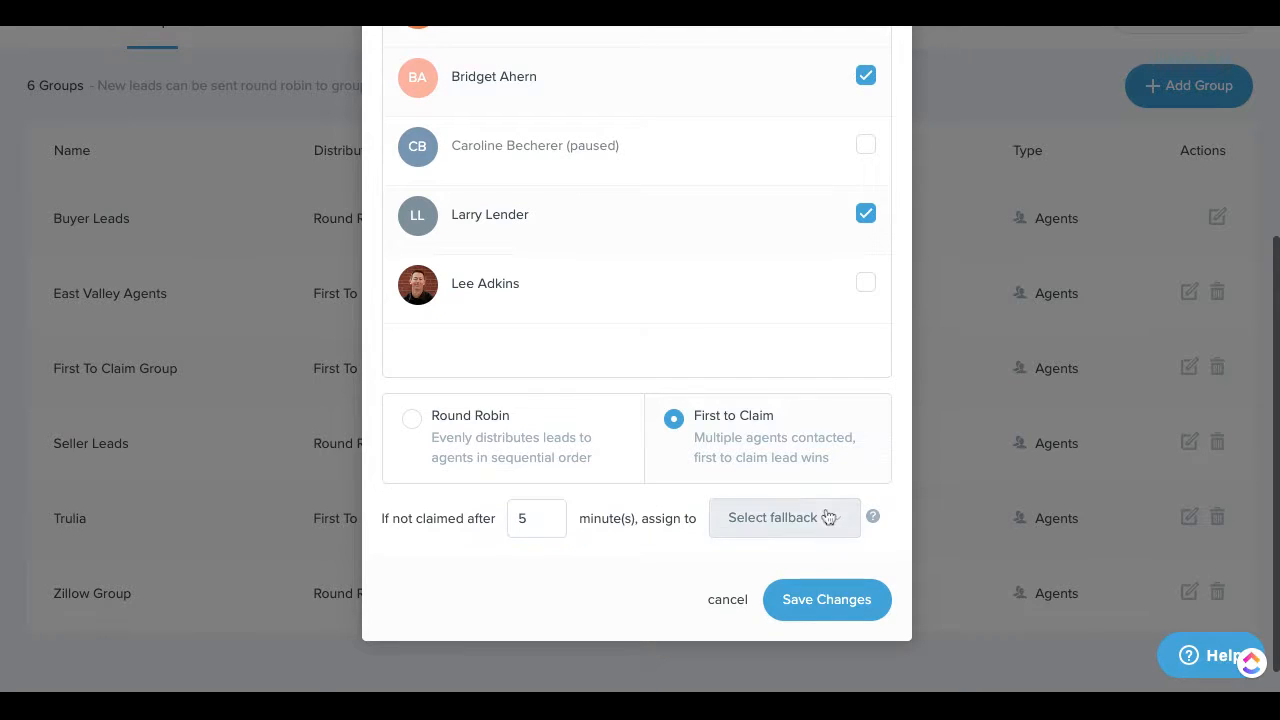
click(829, 517)
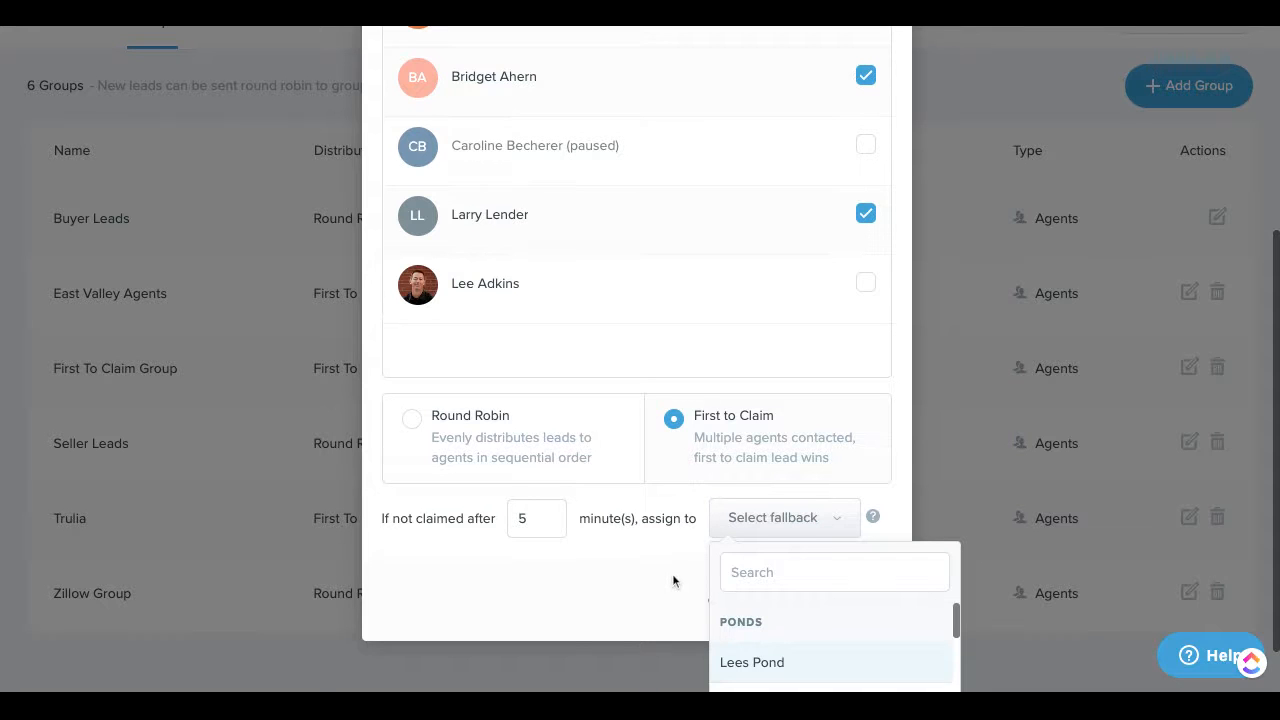
scroll(674, 578, down, 1)
scroll(758, 576, down, 2)
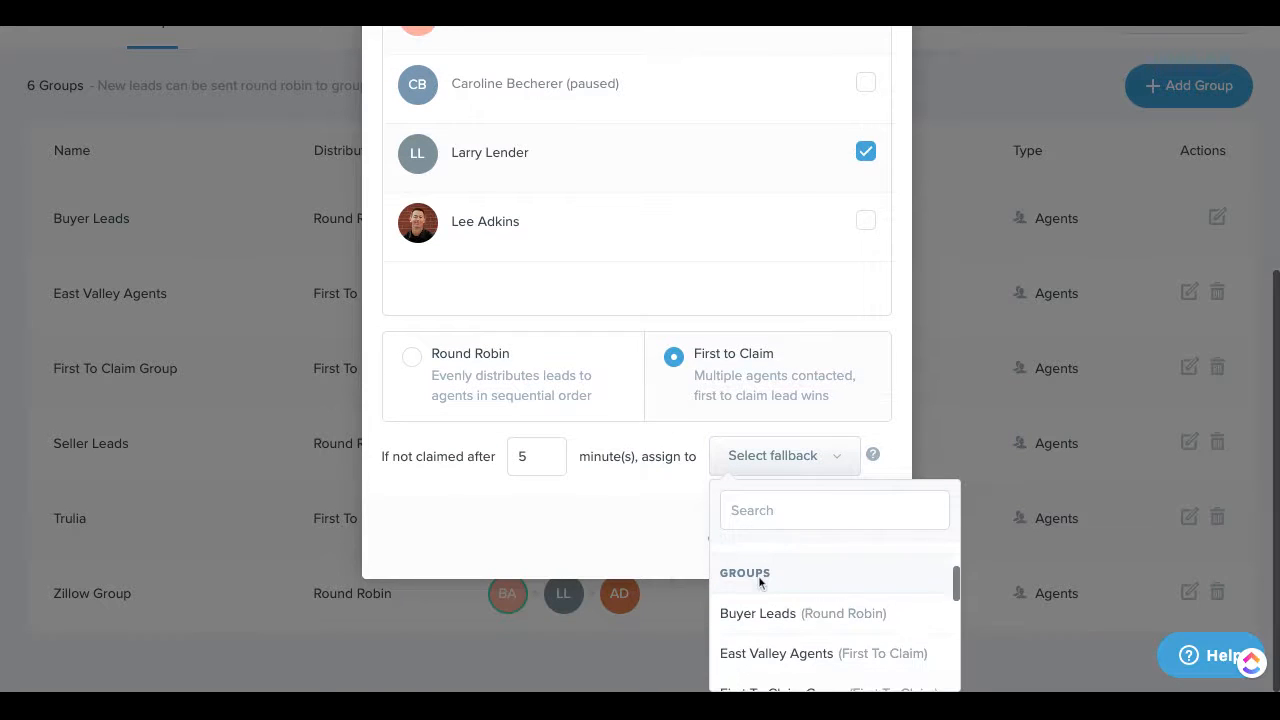
scroll(758, 575, down, 2)
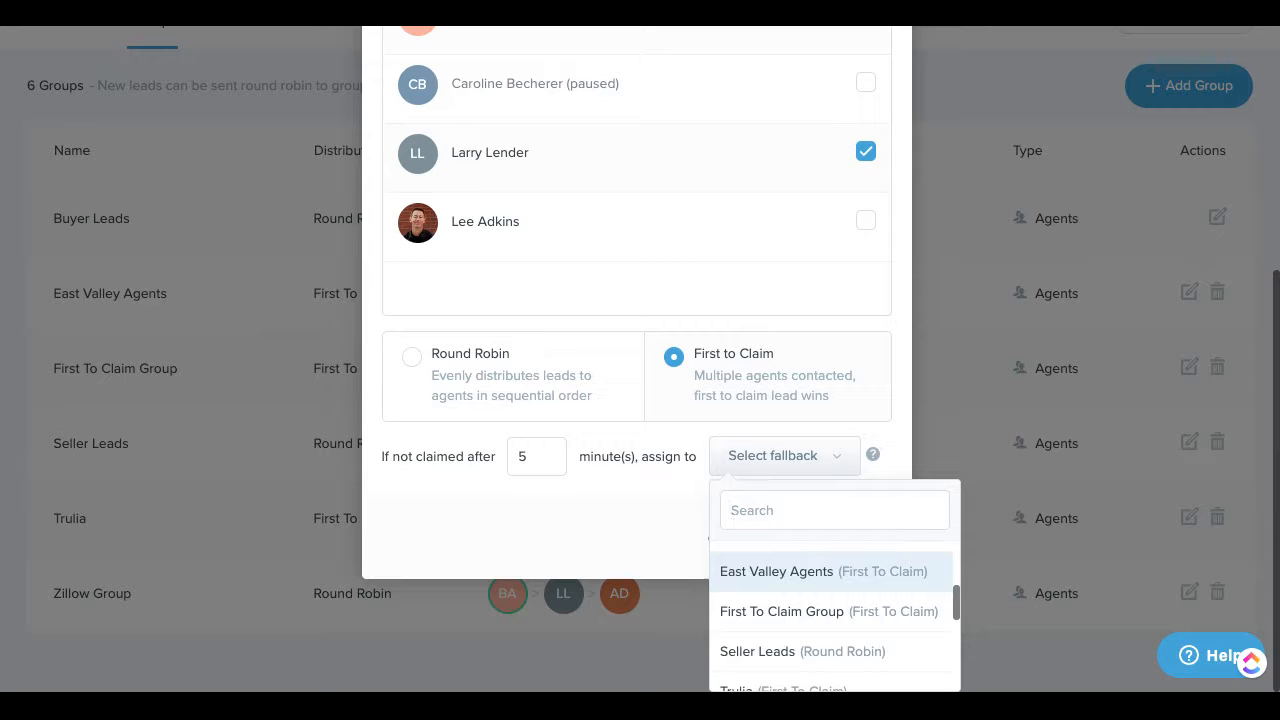
scroll(758, 590, down, 1)
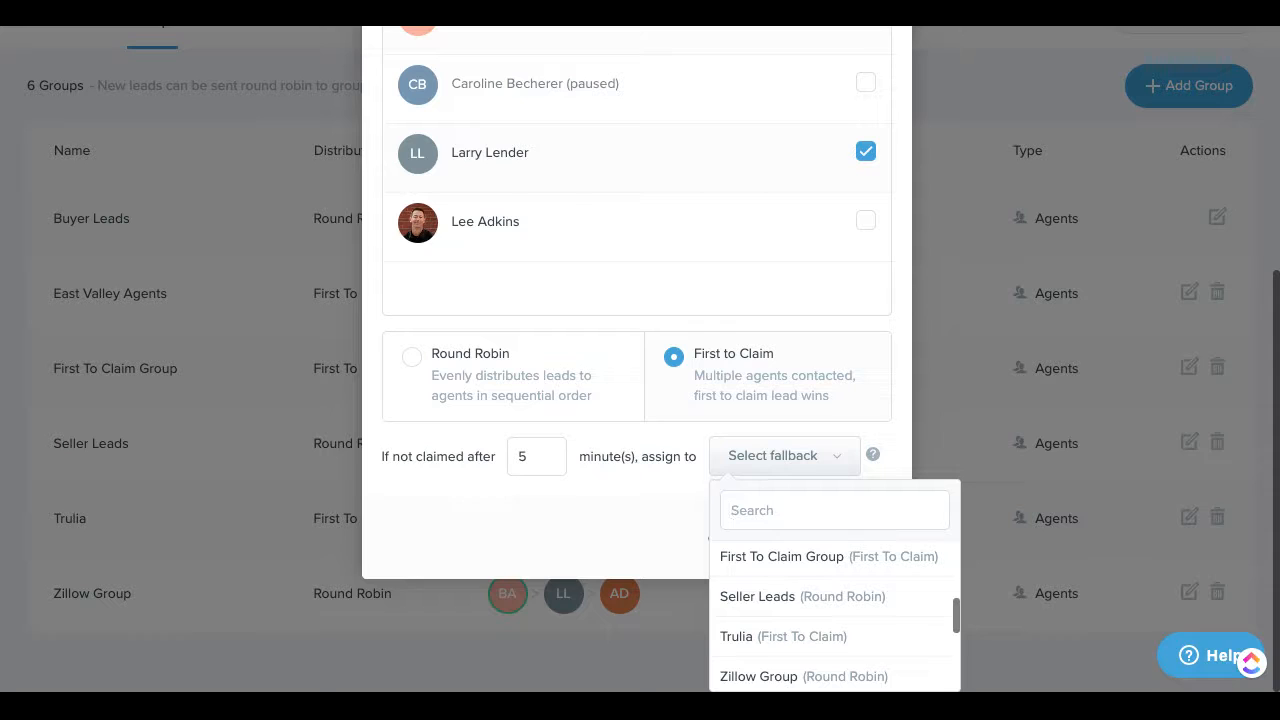
click(545, 462)
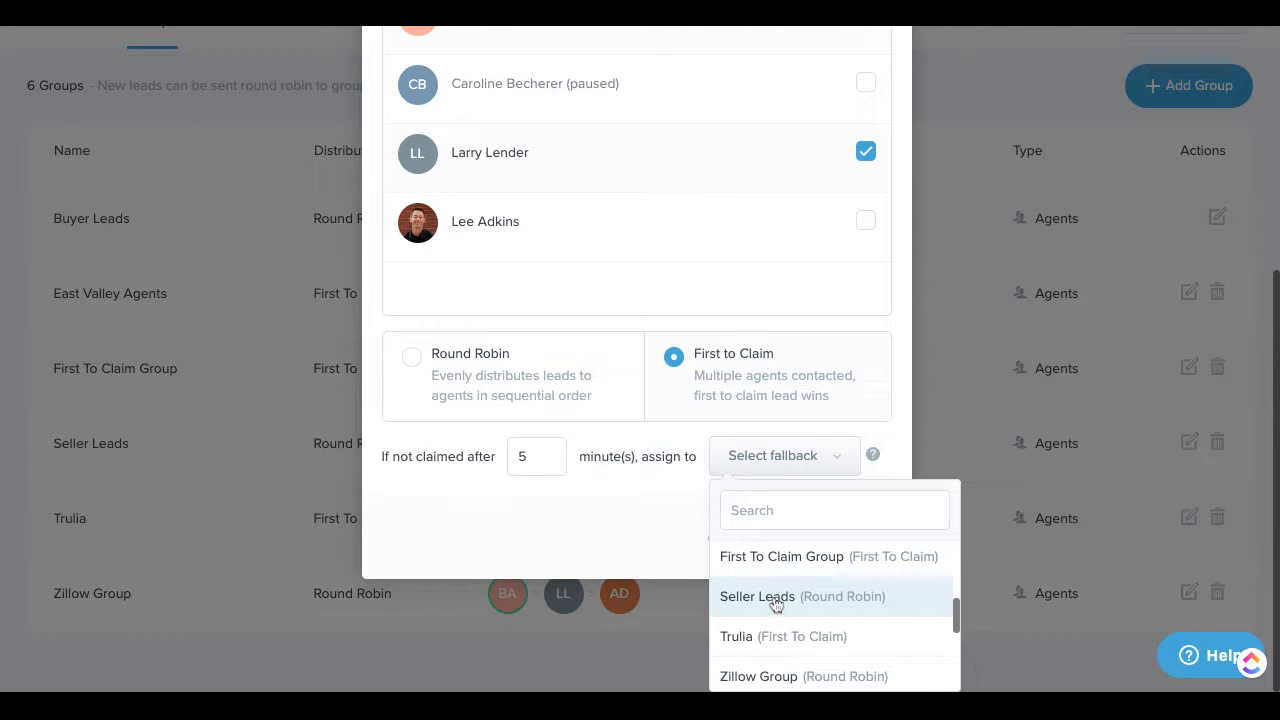
click(538, 460)
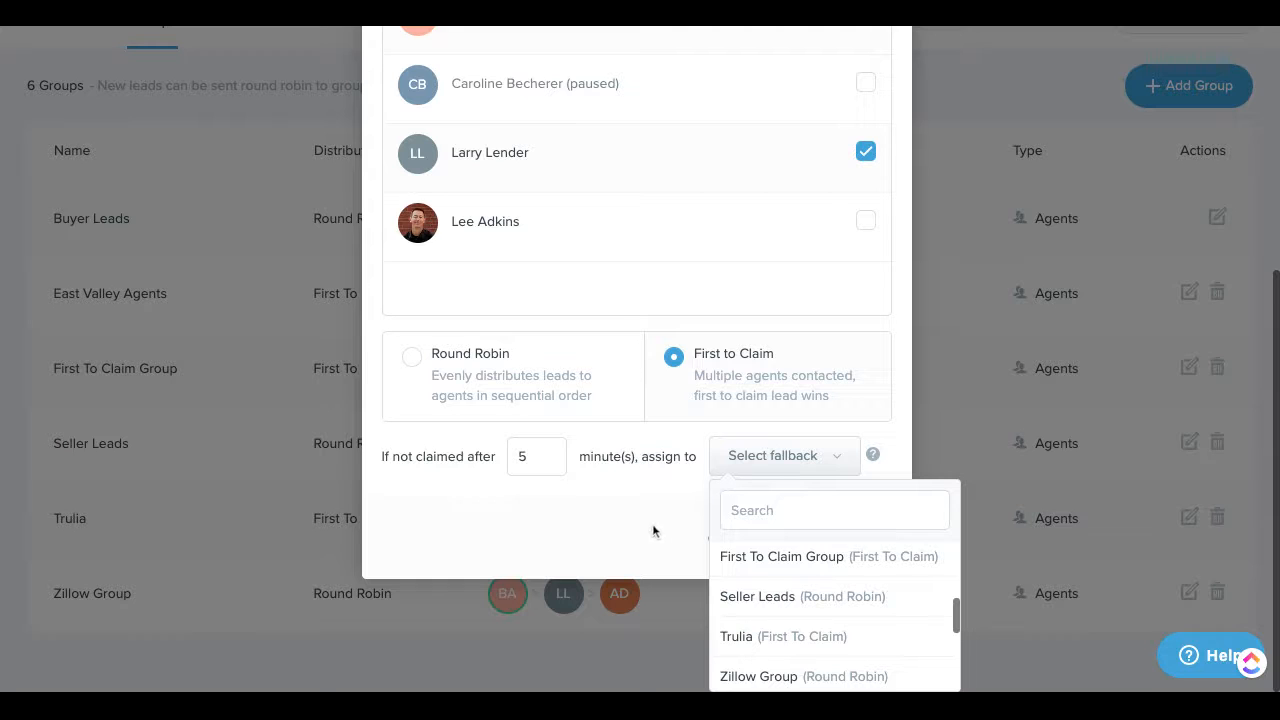
click(653, 531)
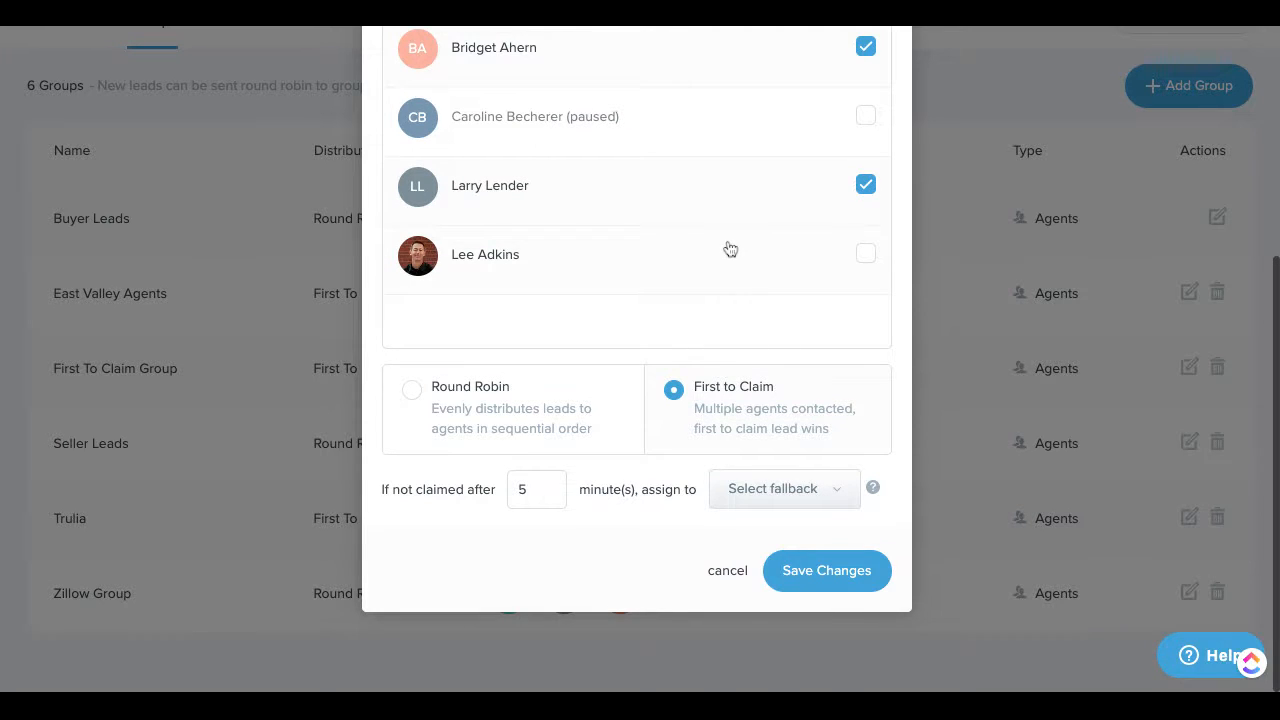
- Save the changes to the East Valley Agents group and open the lead flow settings
click(838, 578)
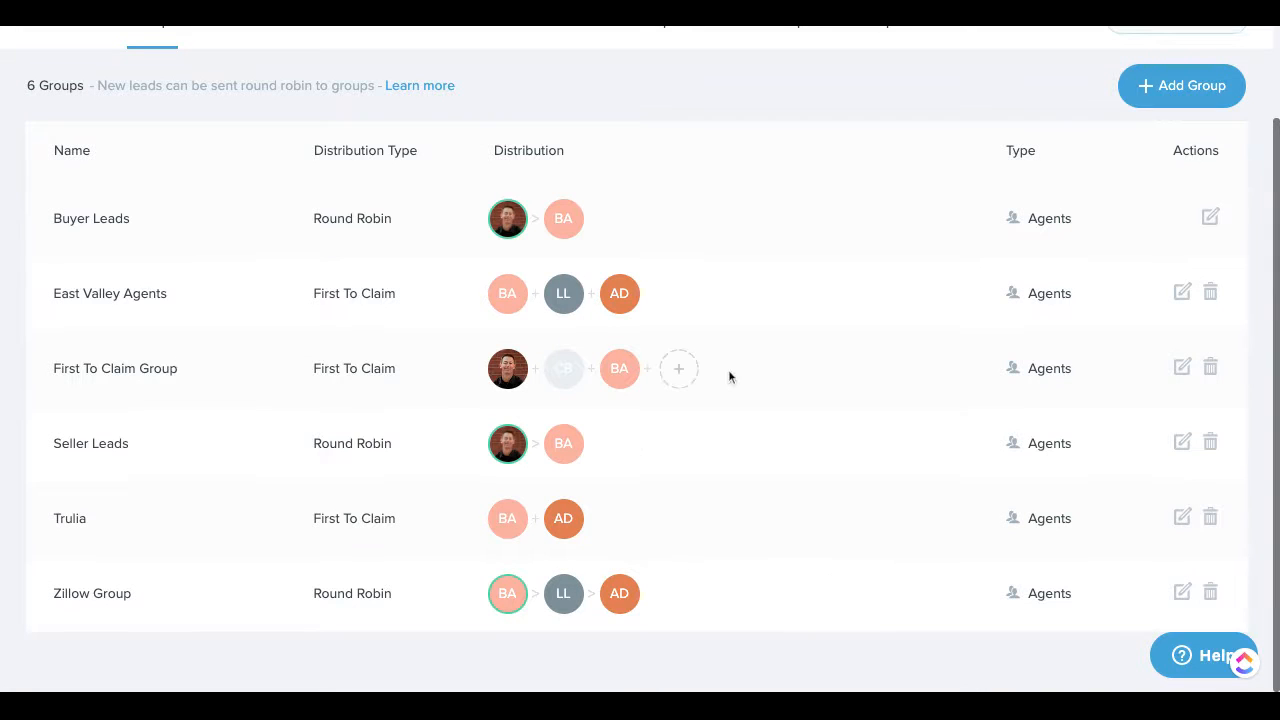
scroll(640, 360, up, 2)
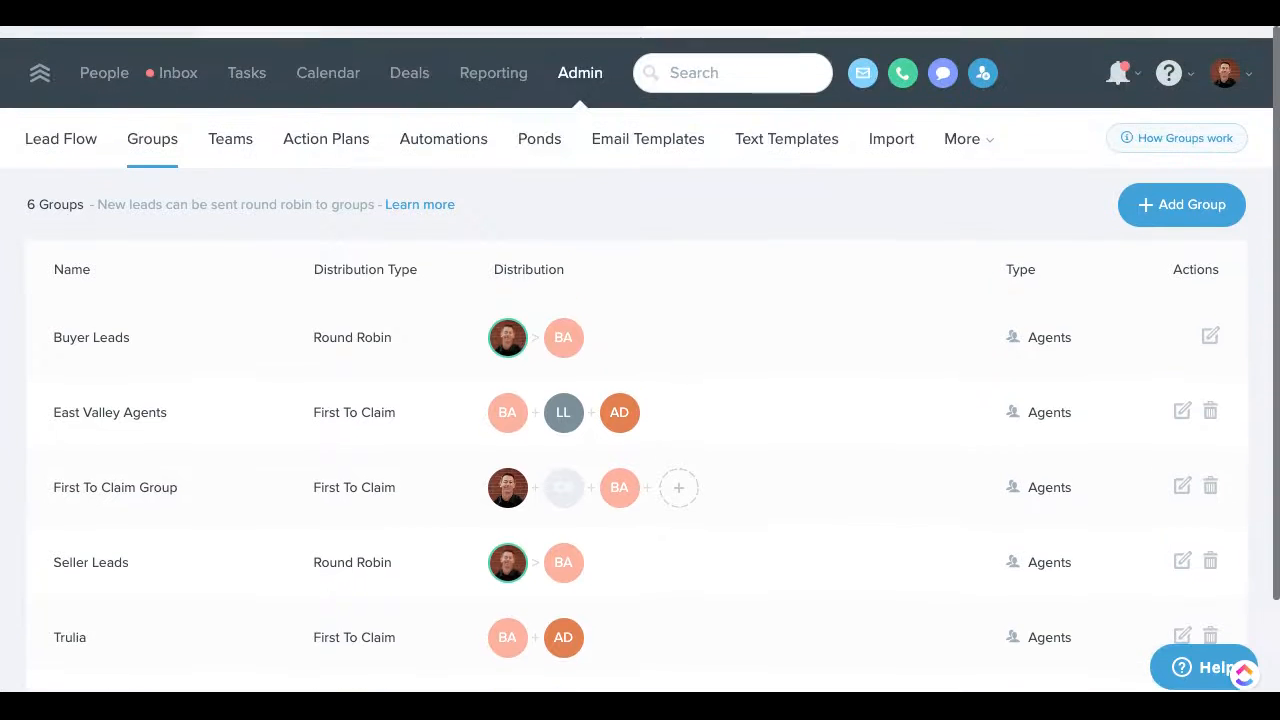
click(55, 135)
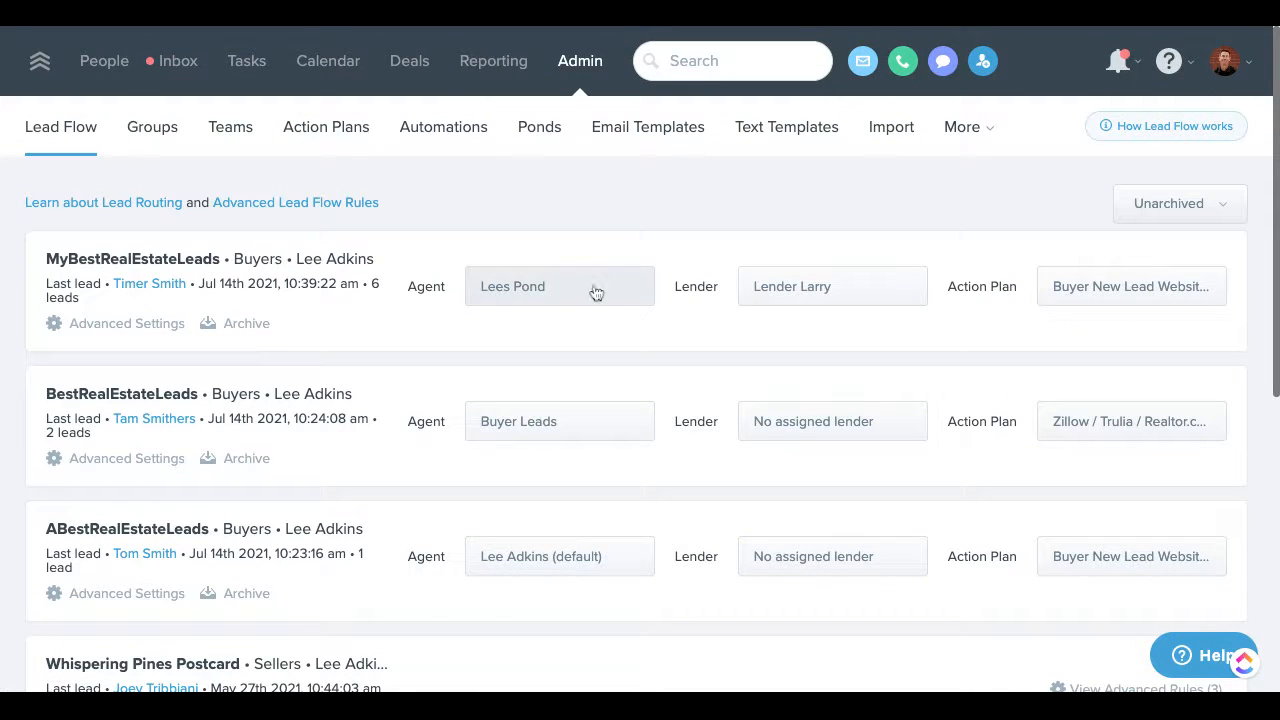
- Assign the ABestRealEstateLeads lead source to the First To Claim Group
click(565, 558)
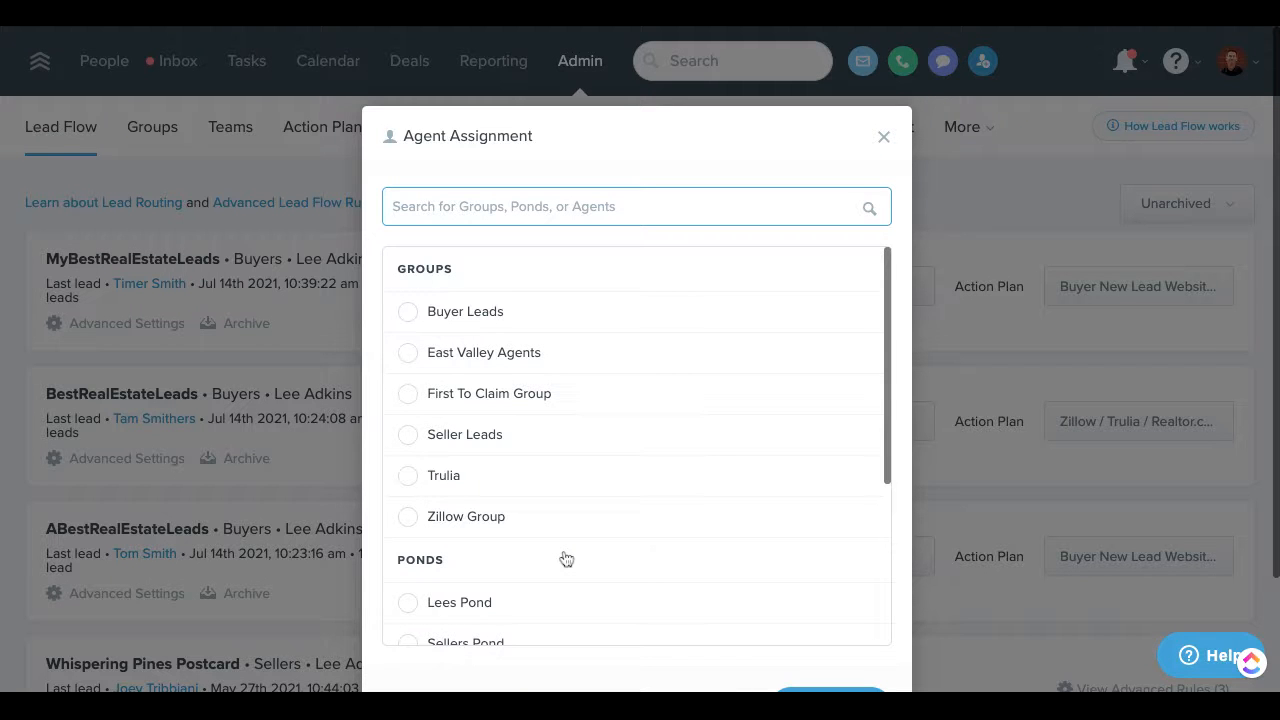
click(440, 400)
scroll(603, 383, down, 3)
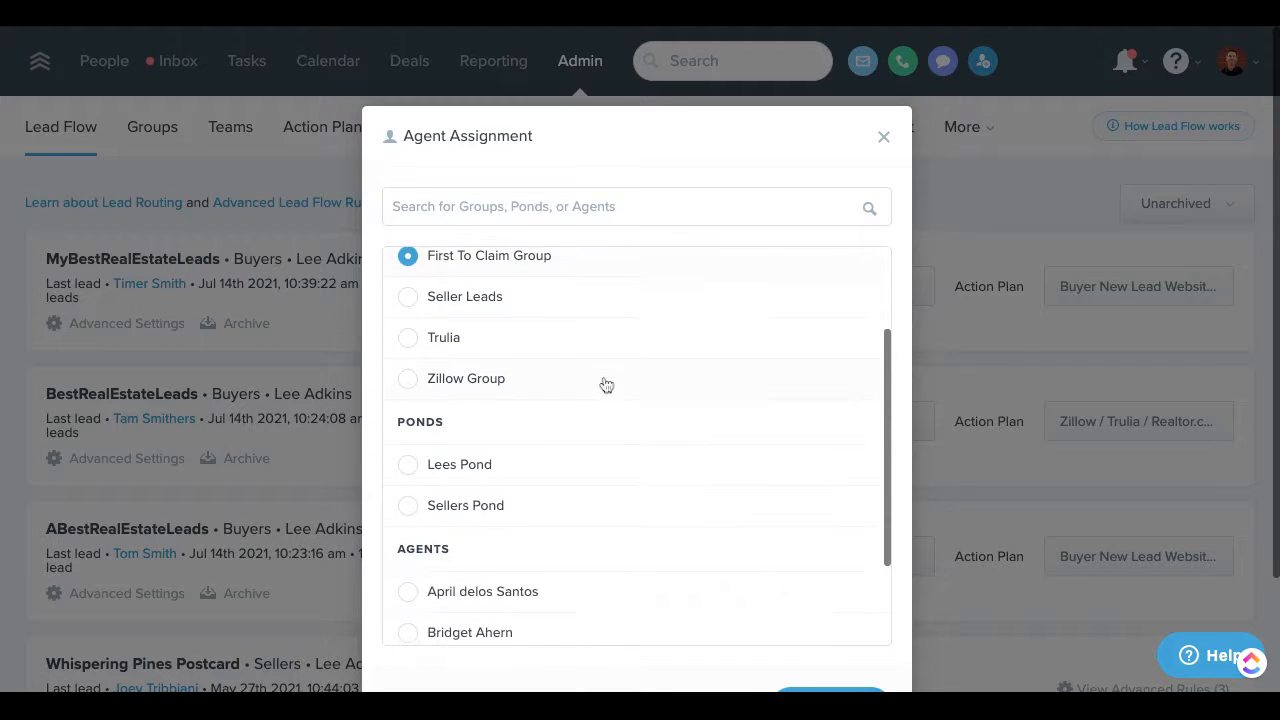
scroll(911, 323, down, 2)
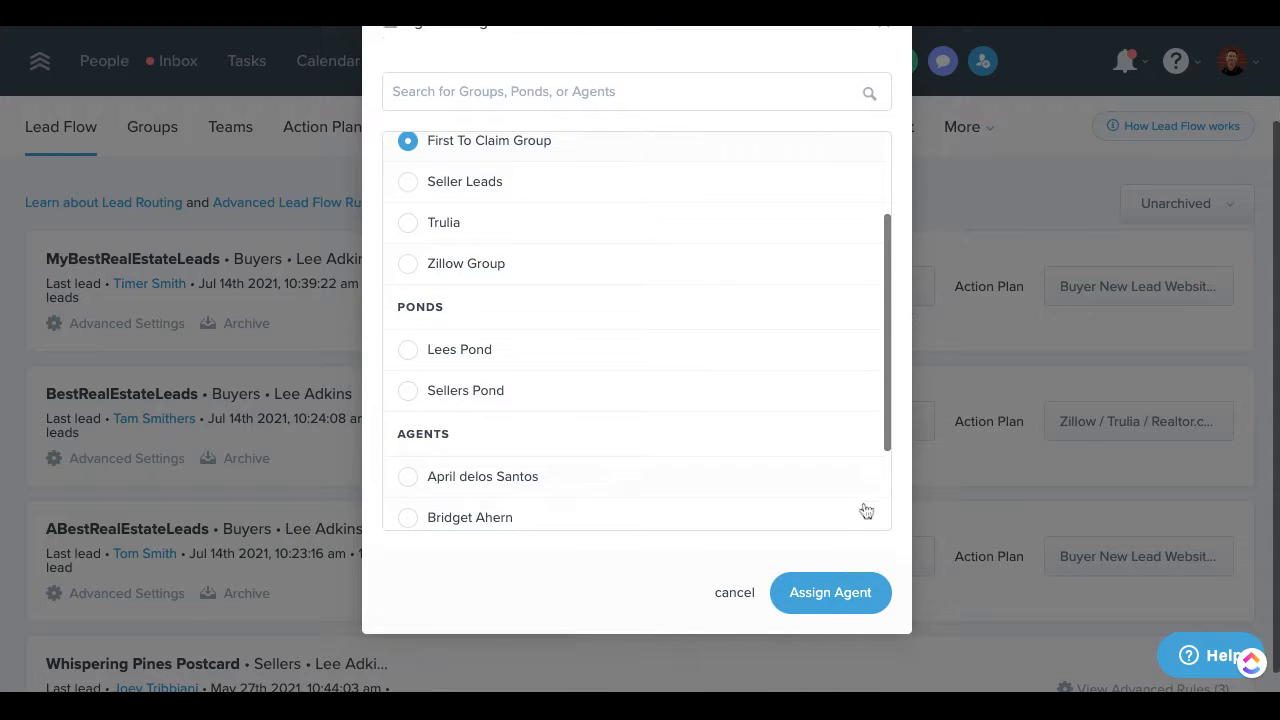
click(833, 592)
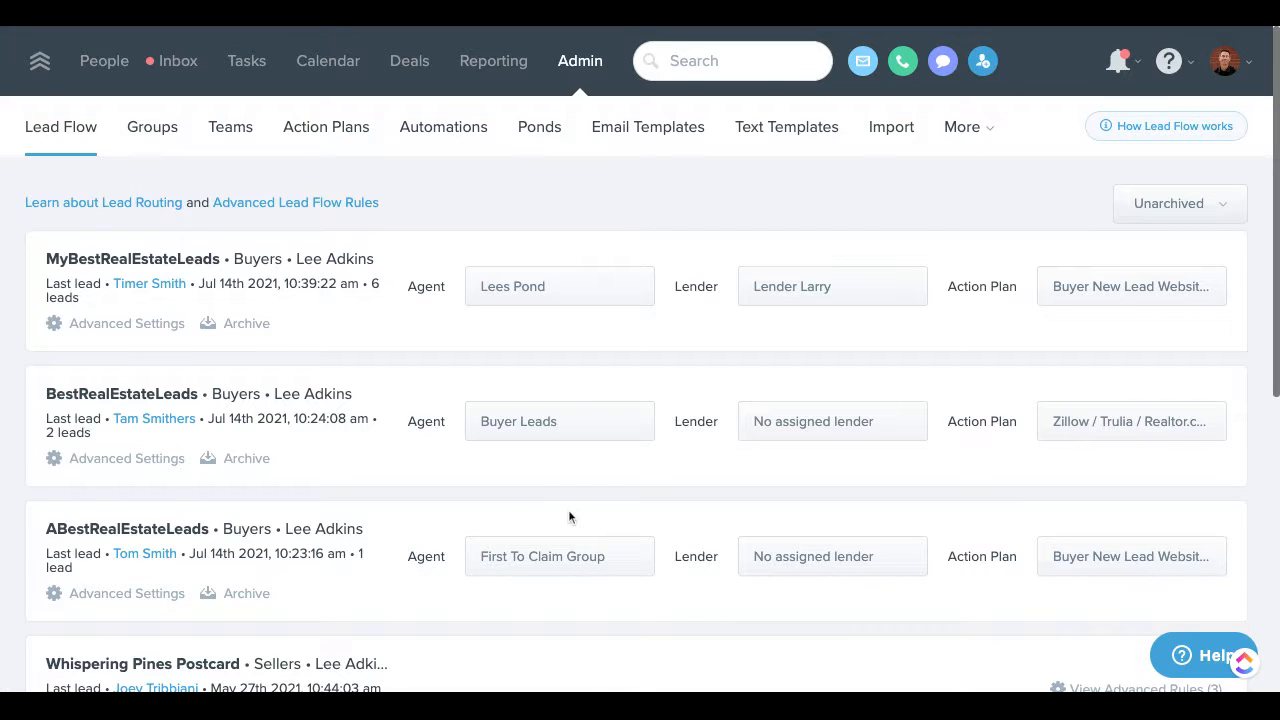
- Open the advanced rules of the Whispering Pines Postcard lead source and examine each rule's conditions and assignments
scroll(640, 400, down, 5)
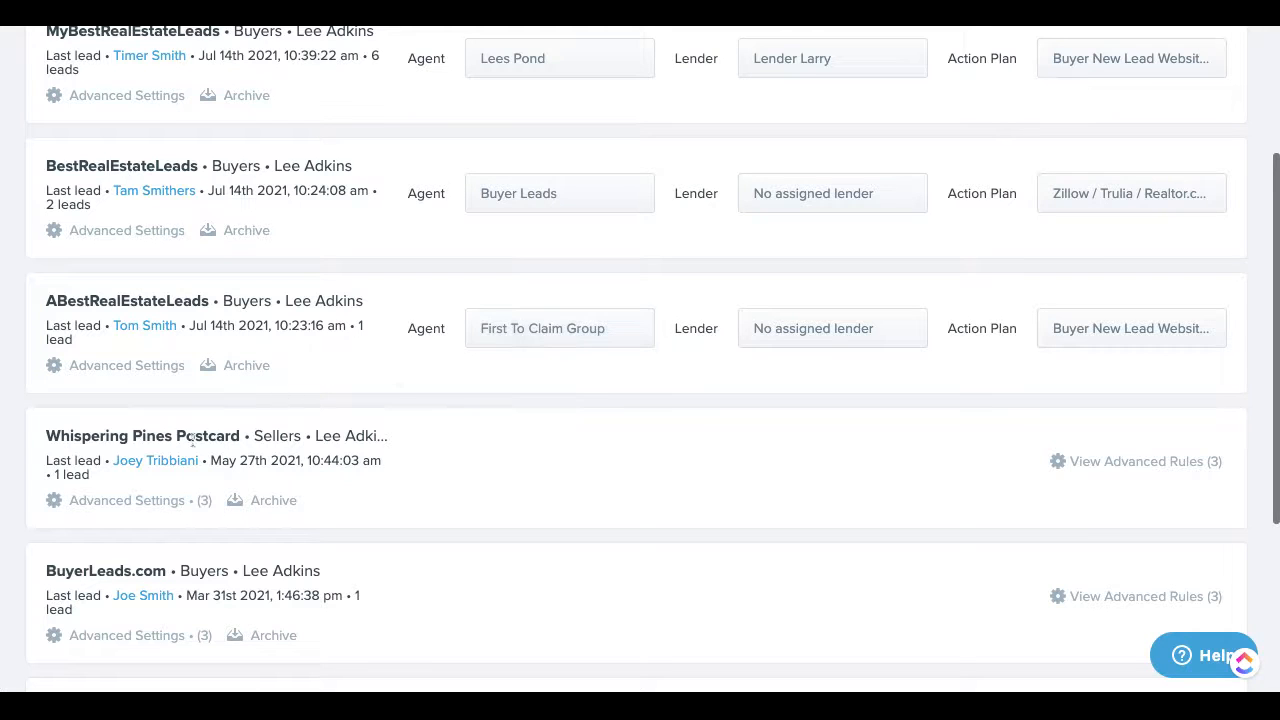
click(127, 502)
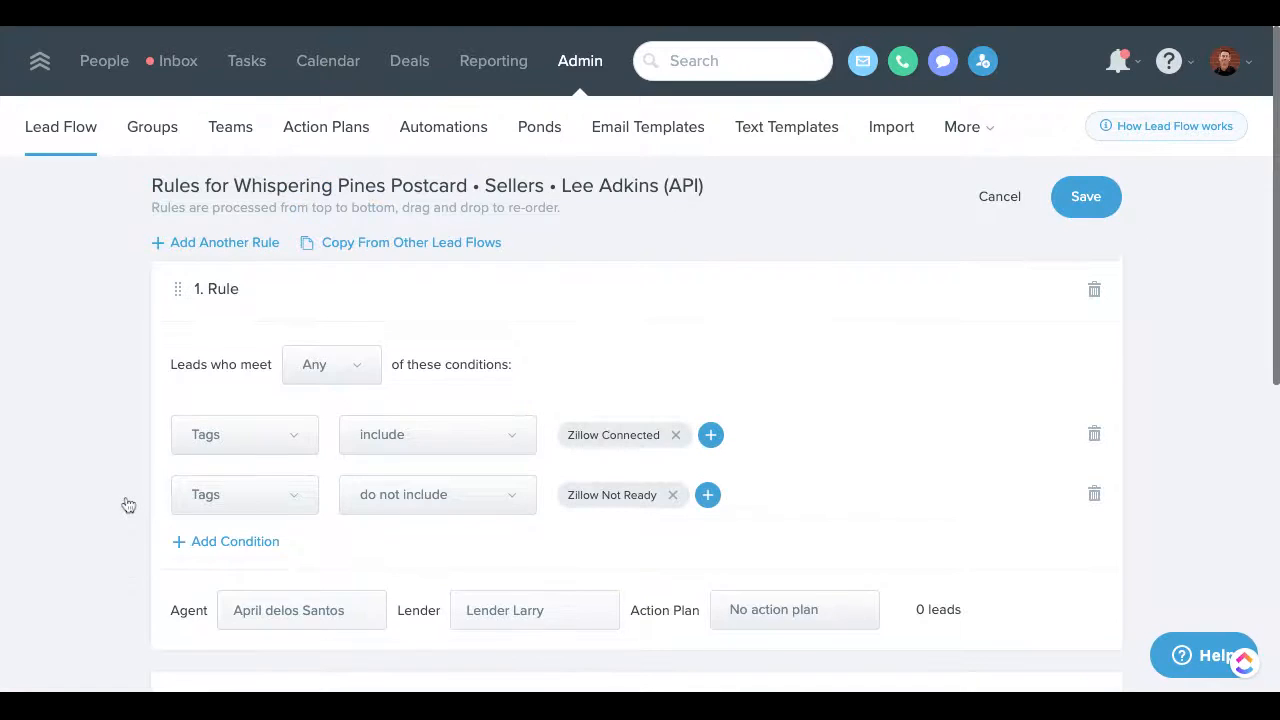
scroll(789, 366, down, 1)
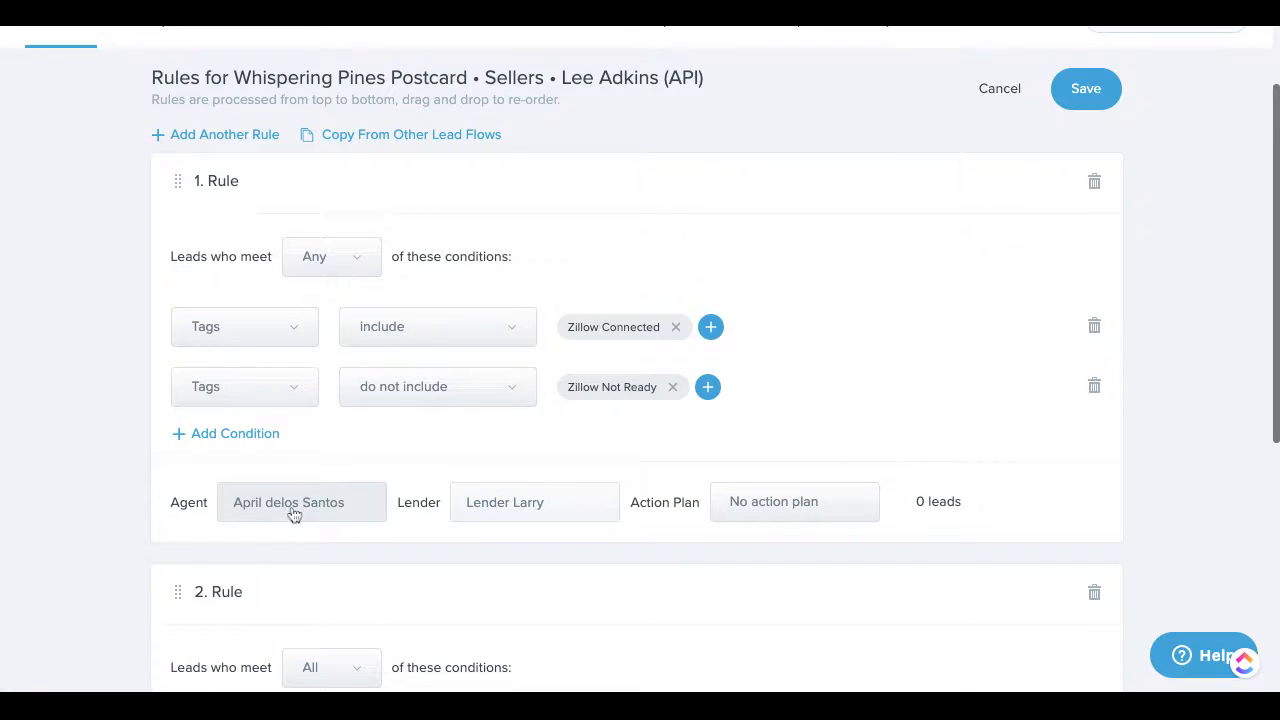
scroll(290, 514, down, 1)
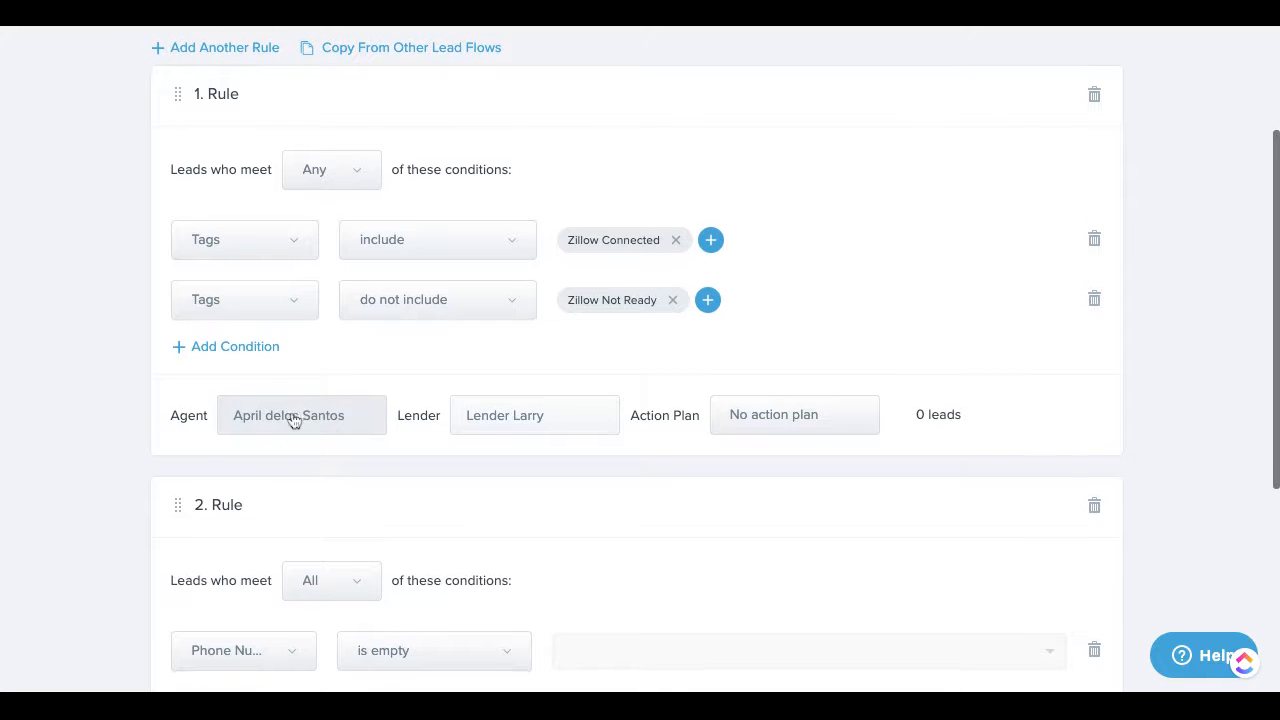
scroll(296, 421, down, 1)
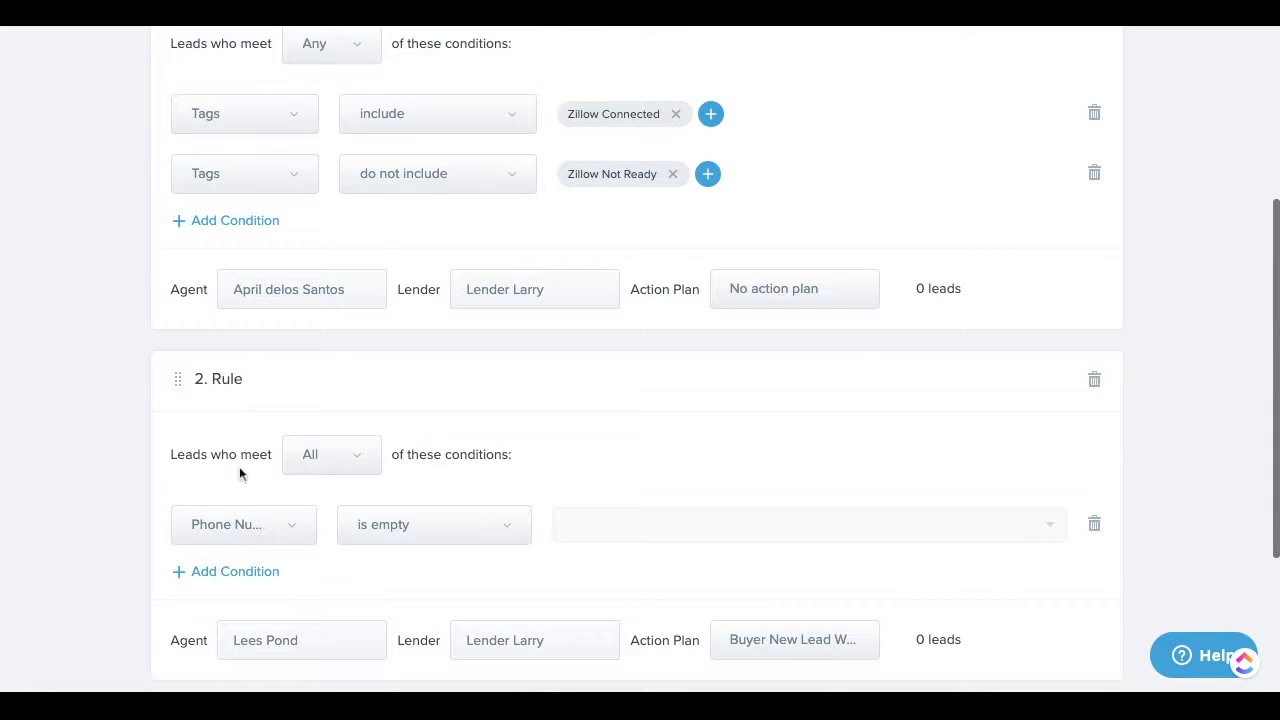
scroll(239, 468, down, 1)
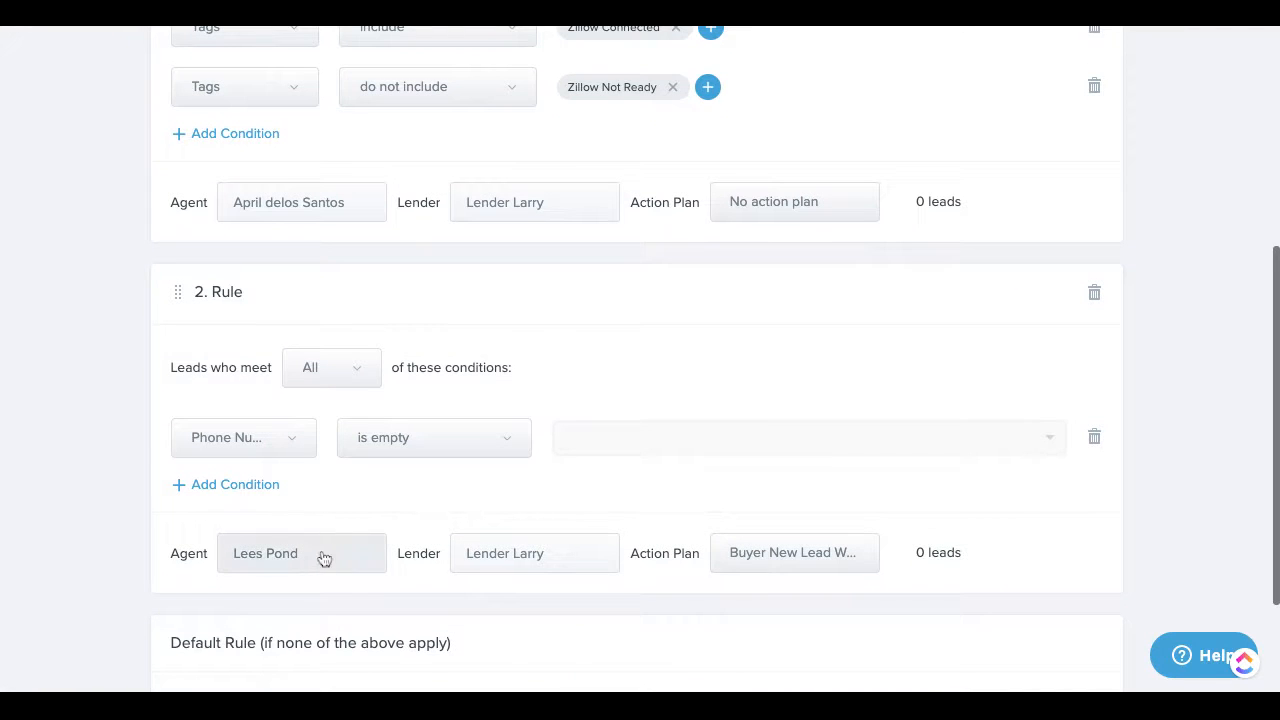
scroll(324, 558, down, 2)
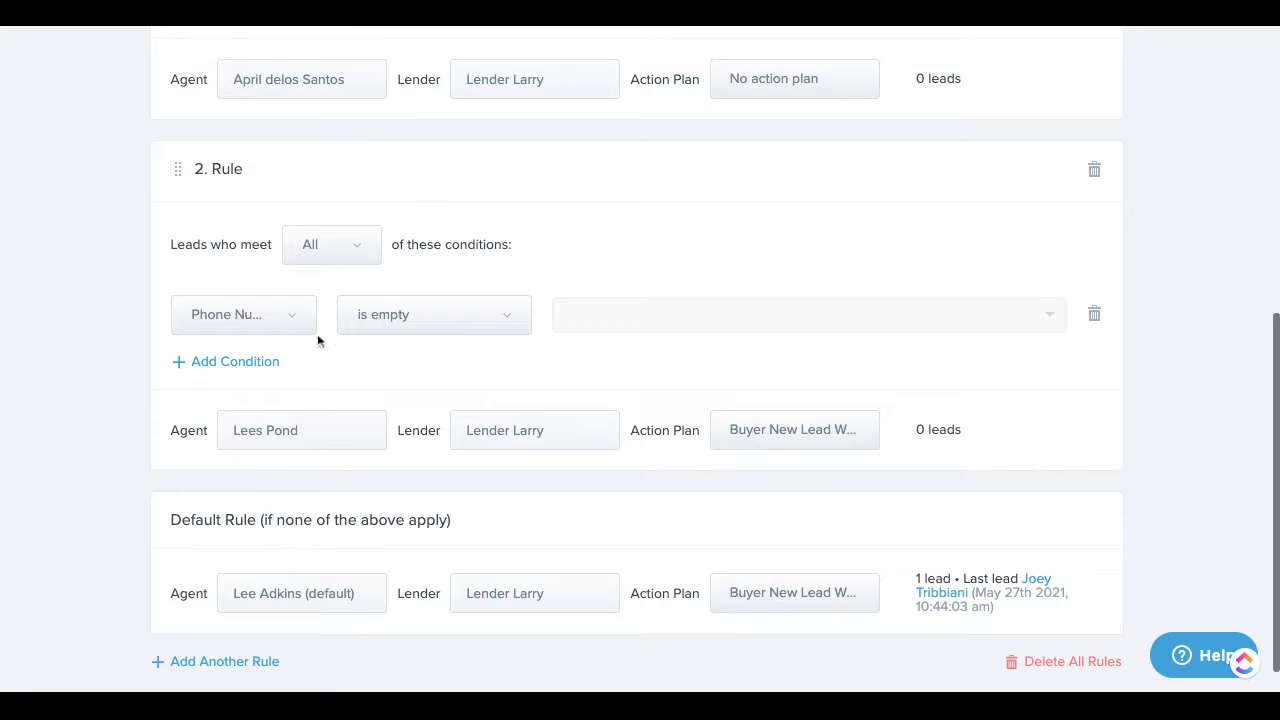
- View the groups and ponds available for rule 2's agent assignment, close the selection and return to rule 1
click(320, 436)
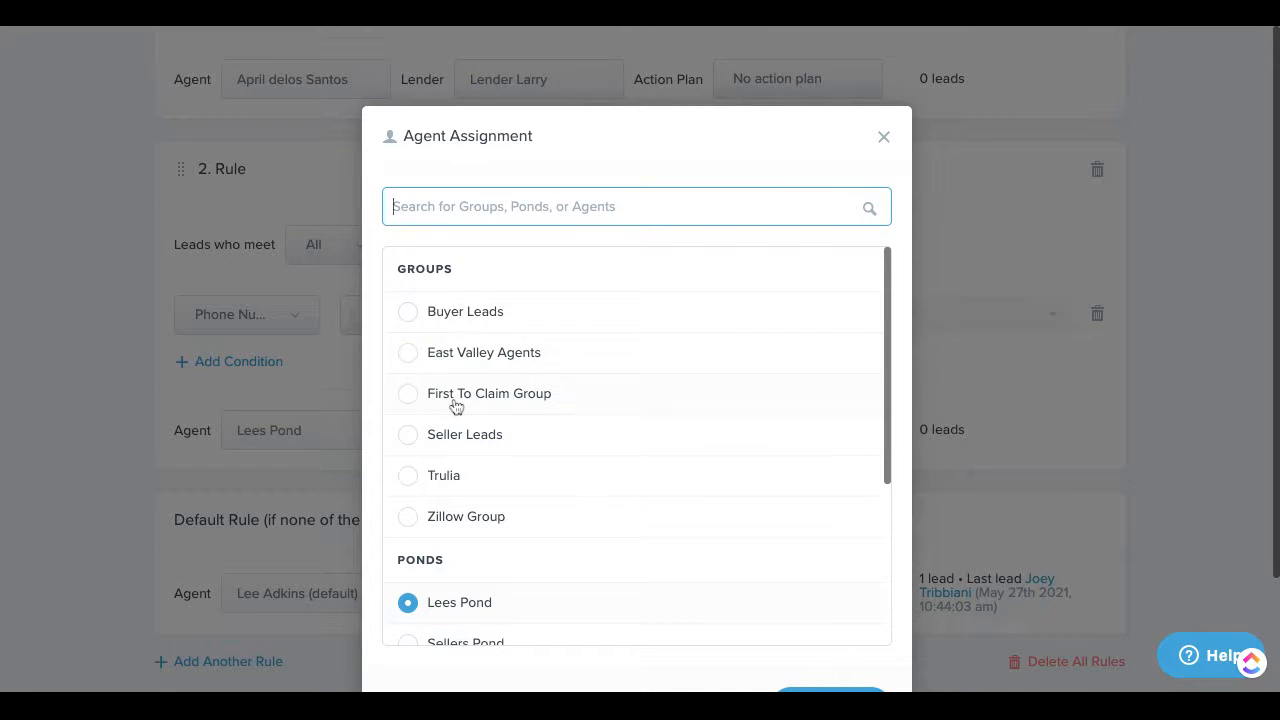
click(885, 137)
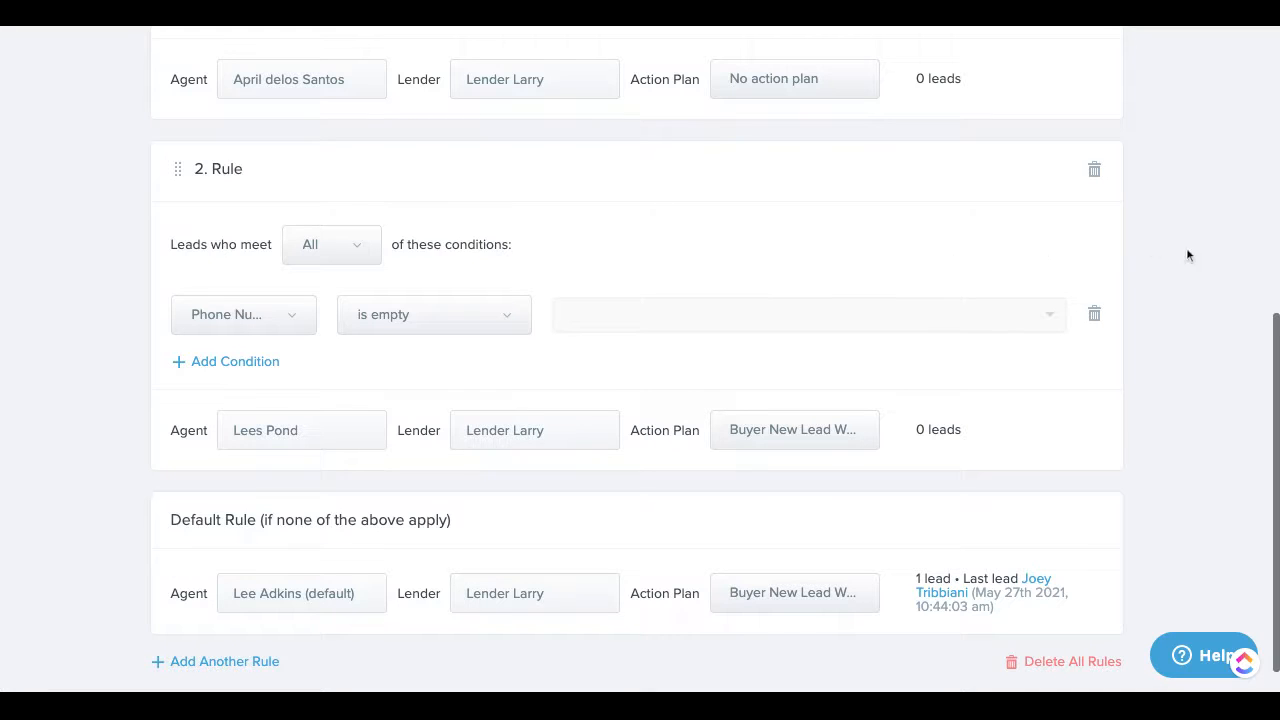
scroll(1188, 255, up, 3)
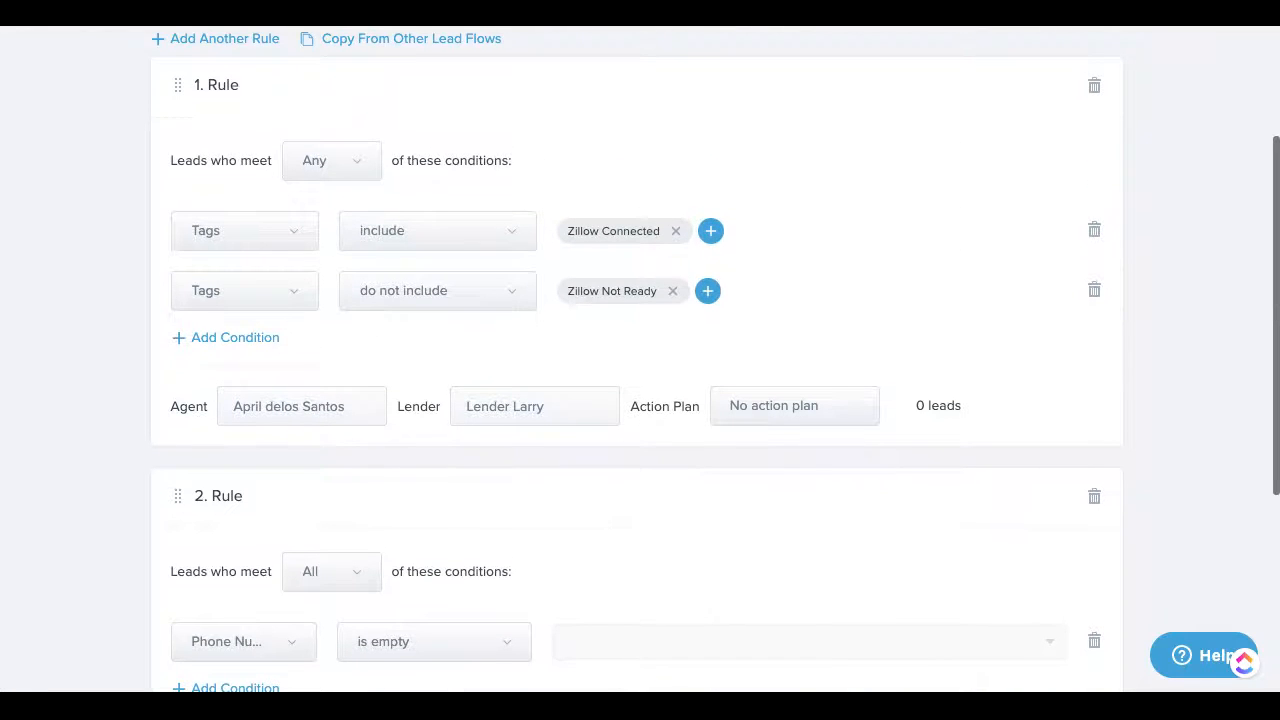
scroll(640, 360, up, 2)
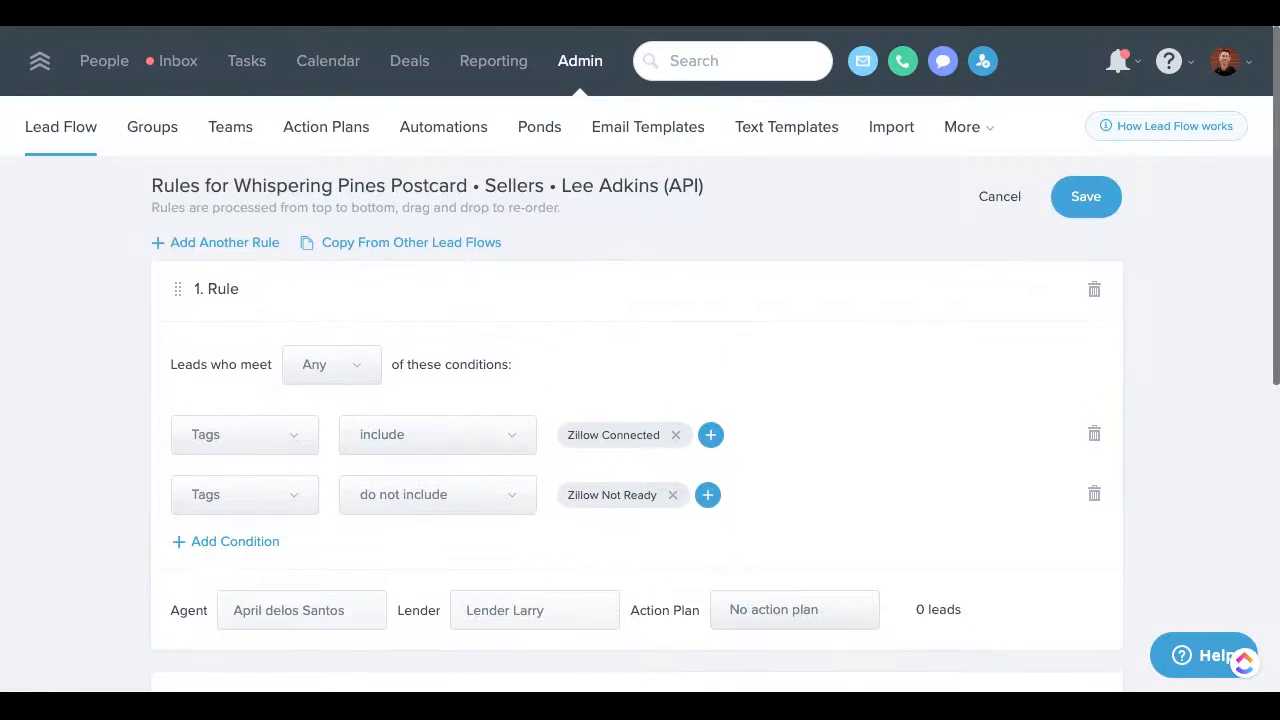